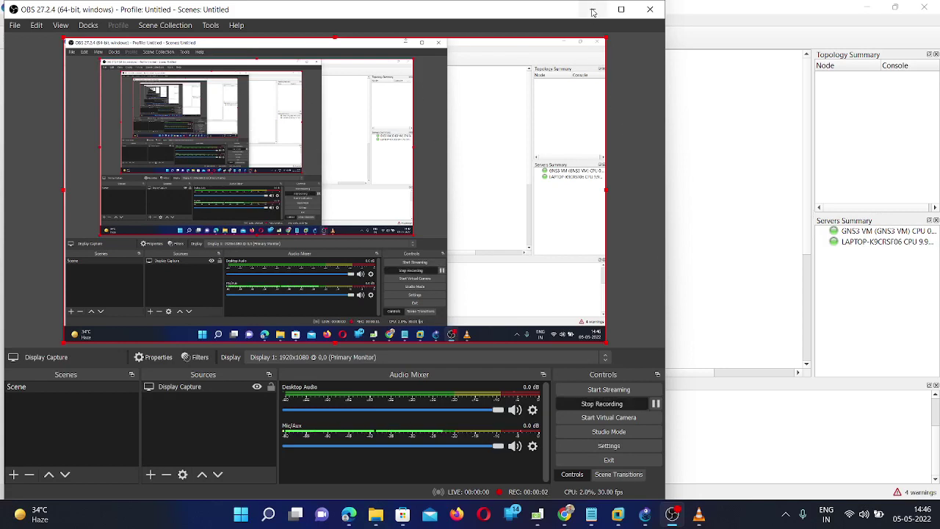
# Minimize OBS Studio so the empty untitled GNS3 project is visible
pyautogui.click(592, 11)
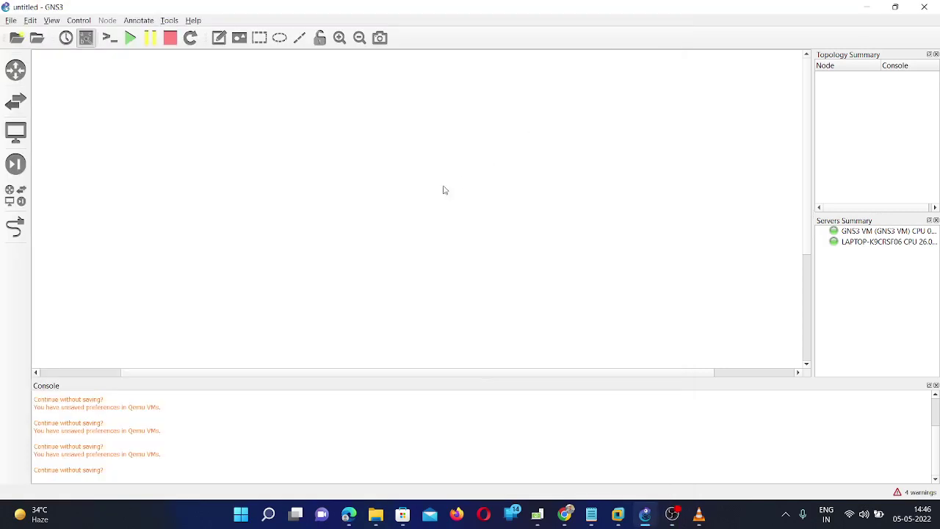
# Go to Edit > Preferences and show the Qemu VMs page listing PA 7.0.1 and PA-8.0.0.0
pyautogui.click(30, 20)
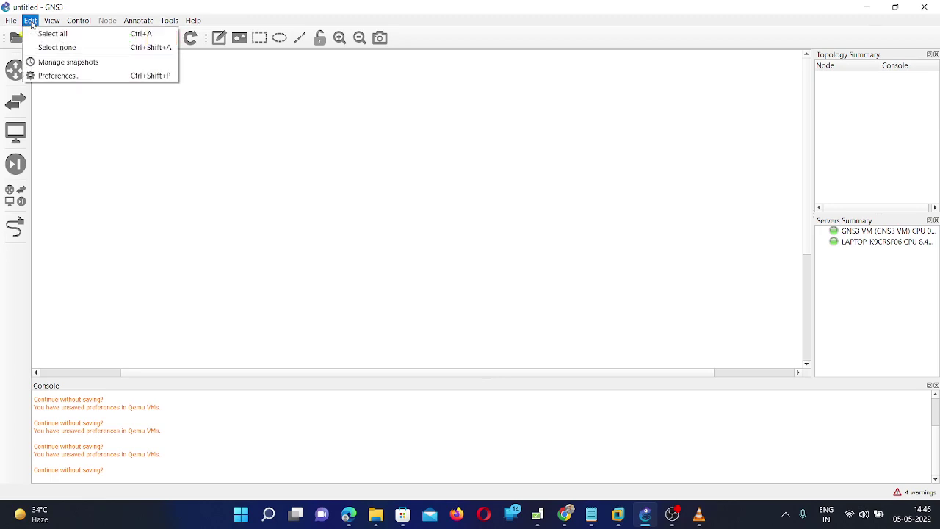
pyautogui.click(60, 78)
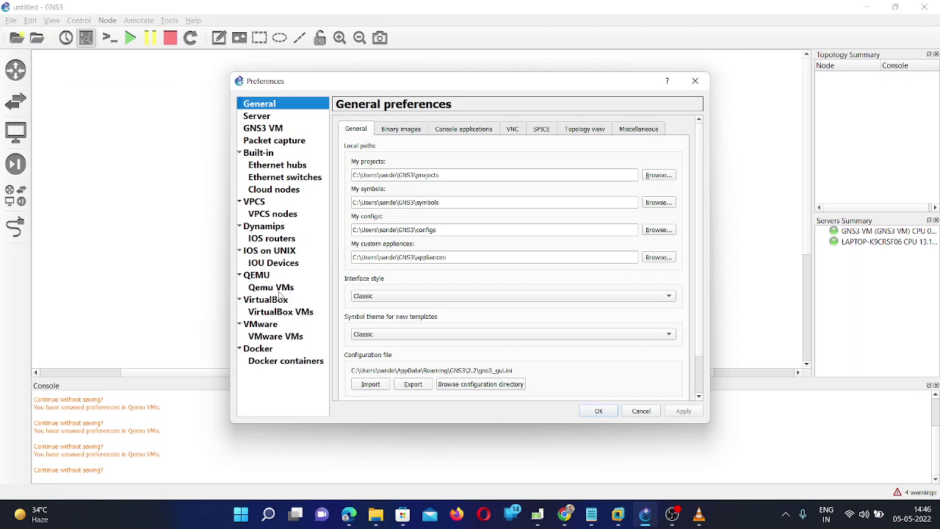
pyautogui.click(280, 290)
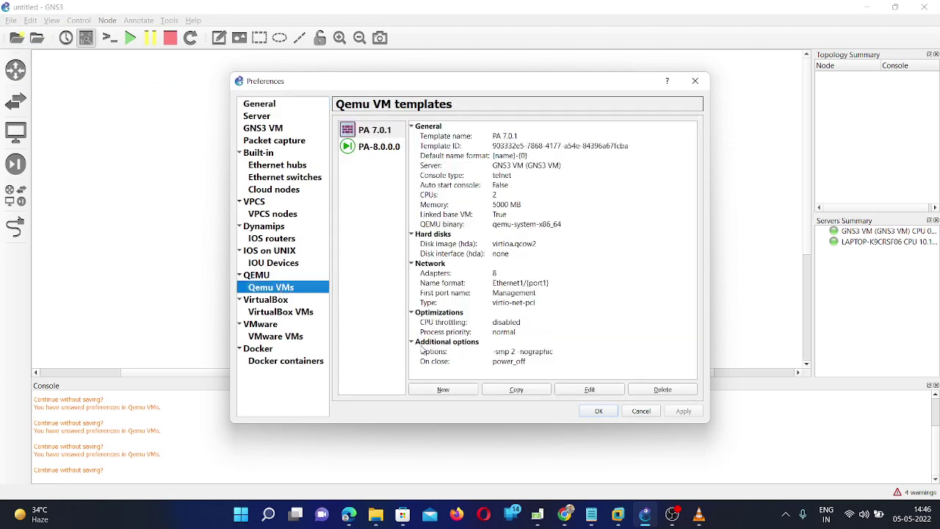
# Begin a new QEMU template on the GNS3 VM named PA-8.0.0 with 3000 MB RAM
pyautogui.click(435, 393)
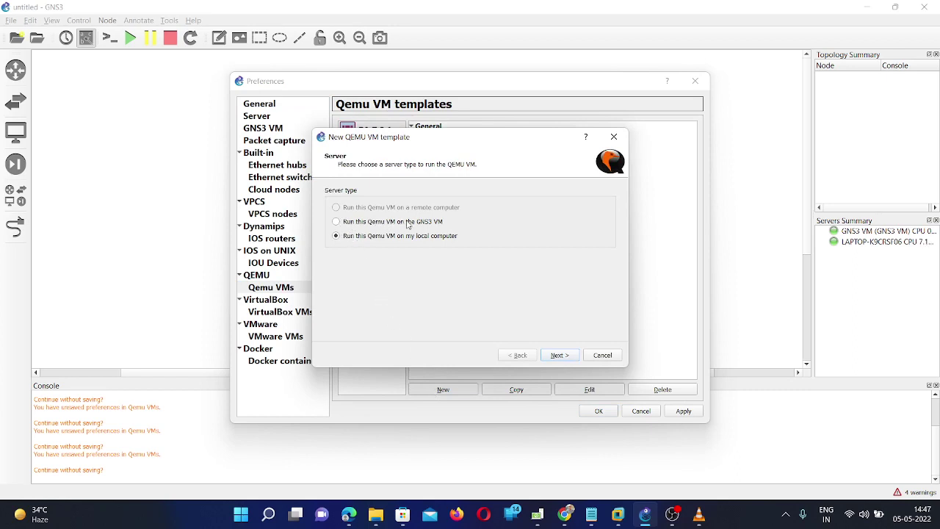
pyautogui.click(560, 357)
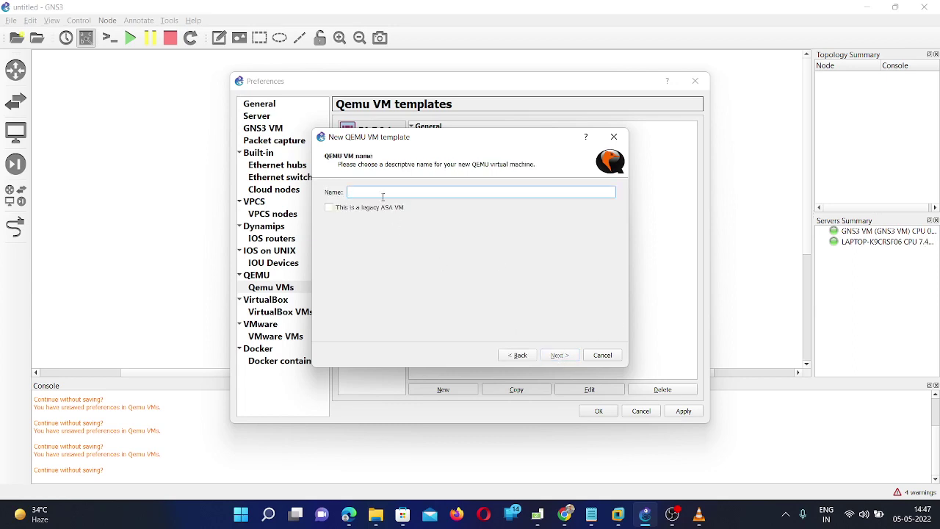
pyautogui.write('PA-8.0.0')
pyautogui.click(559, 355)
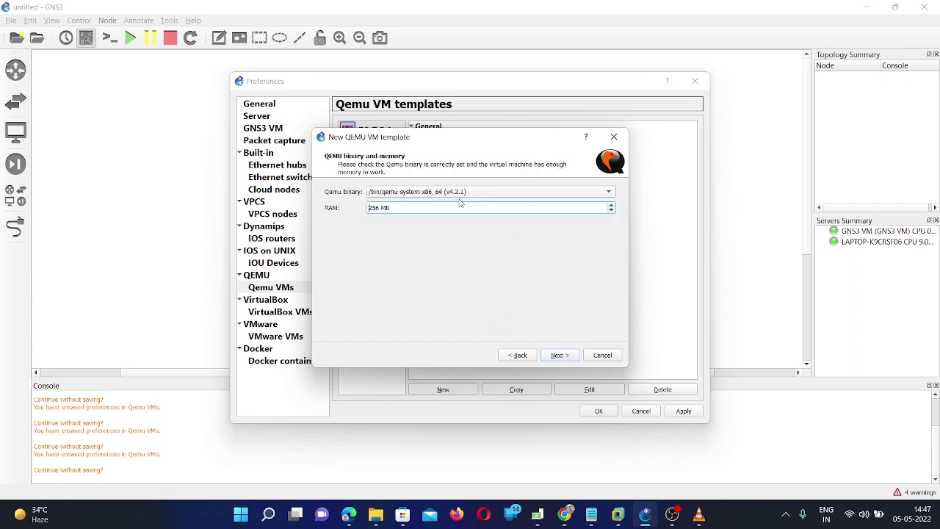
pyautogui.moveTo(379, 208); pyautogui.dragTo(366, 210)
pyautogui.write('5000')
pyautogui.click(561, 357)
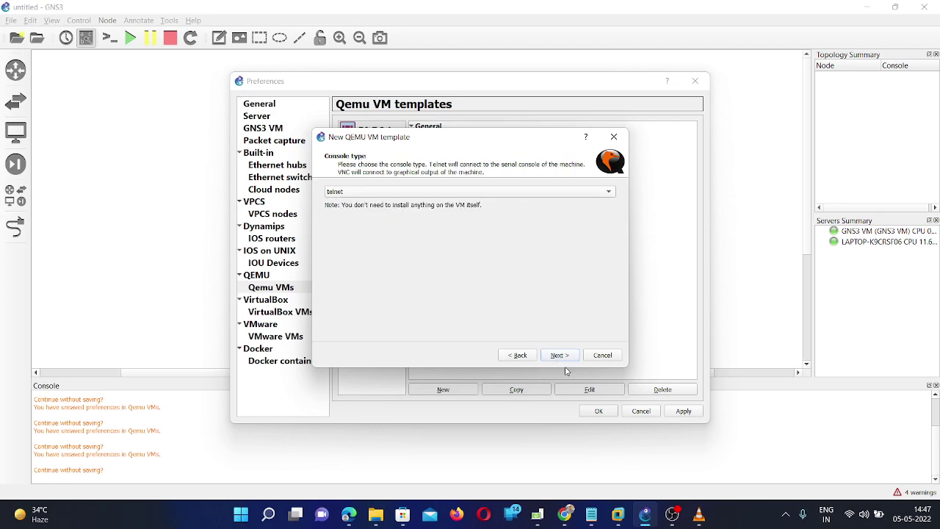
# Keep the telnet console, set hda.qcow2 from paloalto-8.0.0 as the new disk image, and start uploading it
pyautogui.click(557, 356)
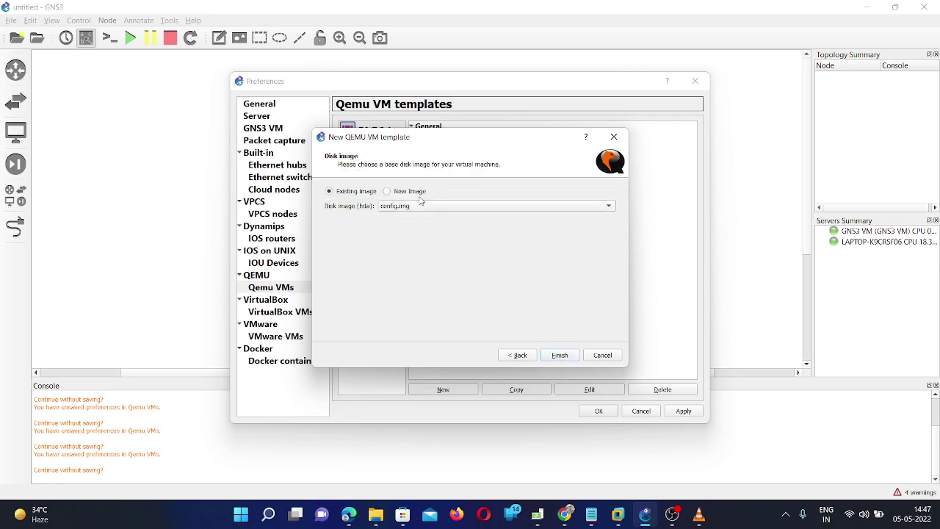
pyautogui.click(387, 191)
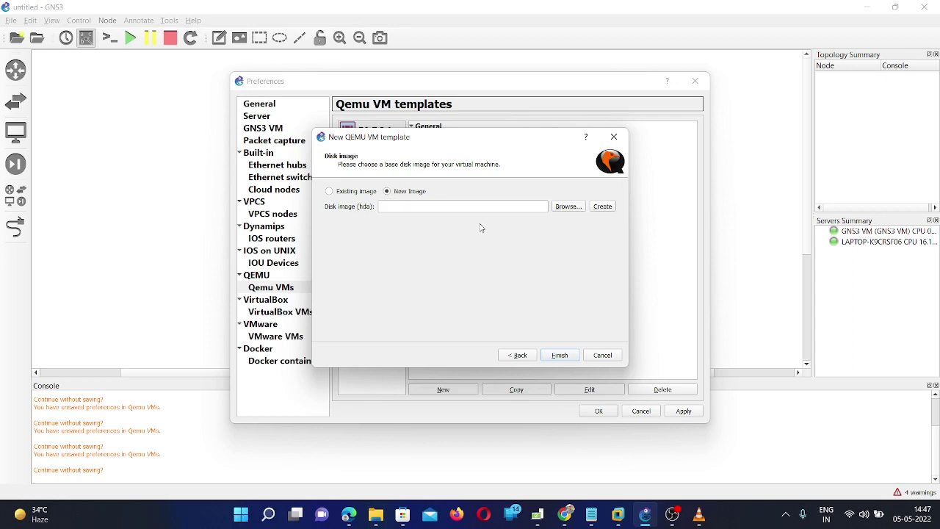
pyautogui.click(569, 206)
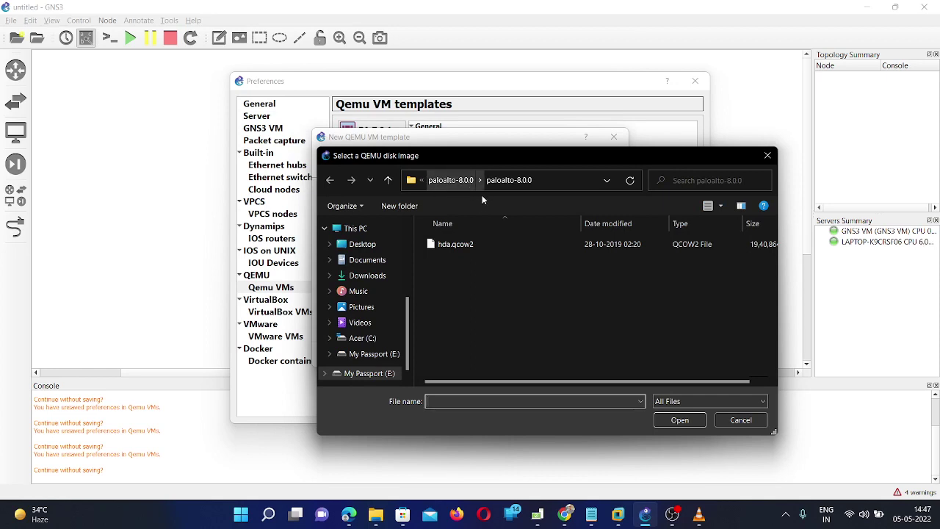
pyautogui.click(480, 249)
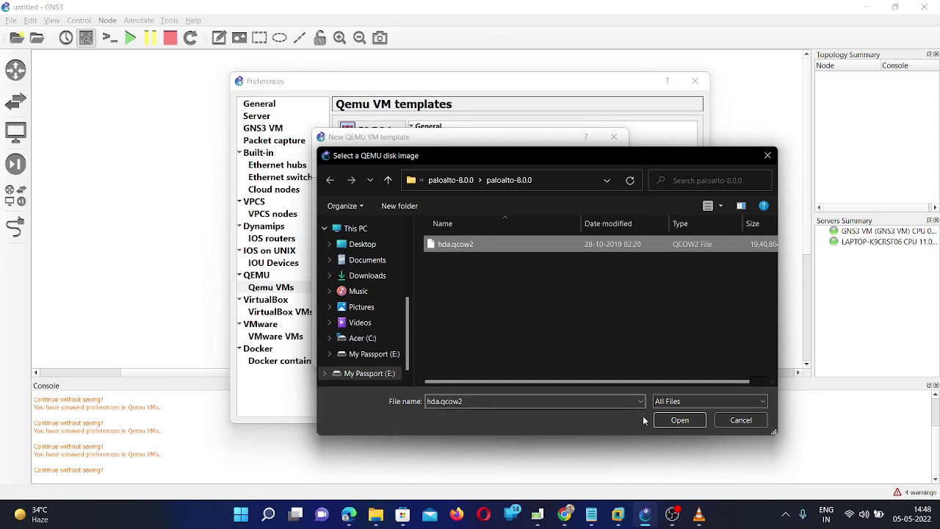
pyautogui.click(672, 420)
pyautogui.click(559, 360)
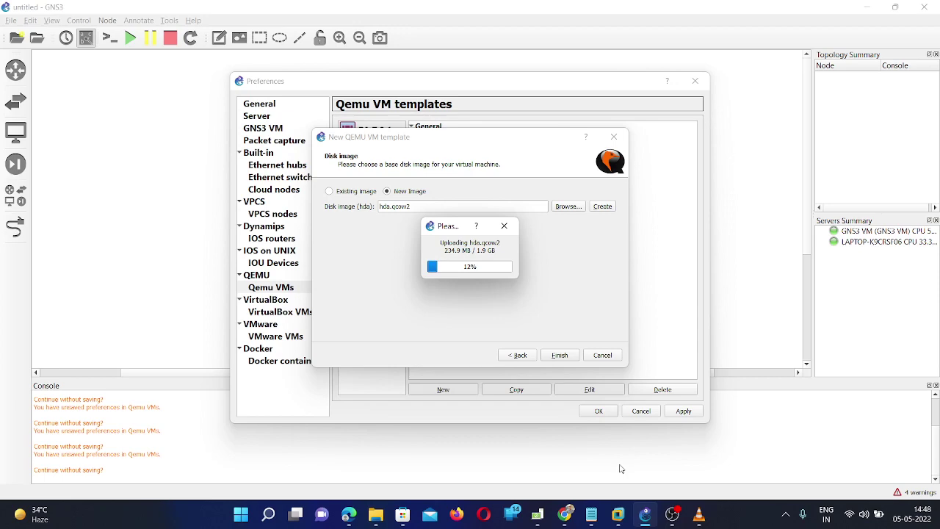
pyautogui.click(672, 514)
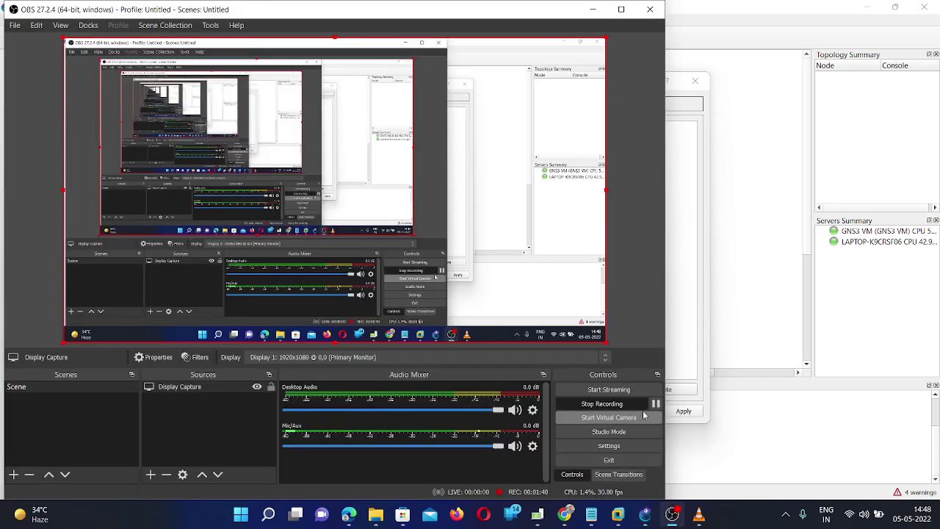
# Pause the OBS recording while the hda.qcow2 upload runs
pyautogui.click(655, 404)
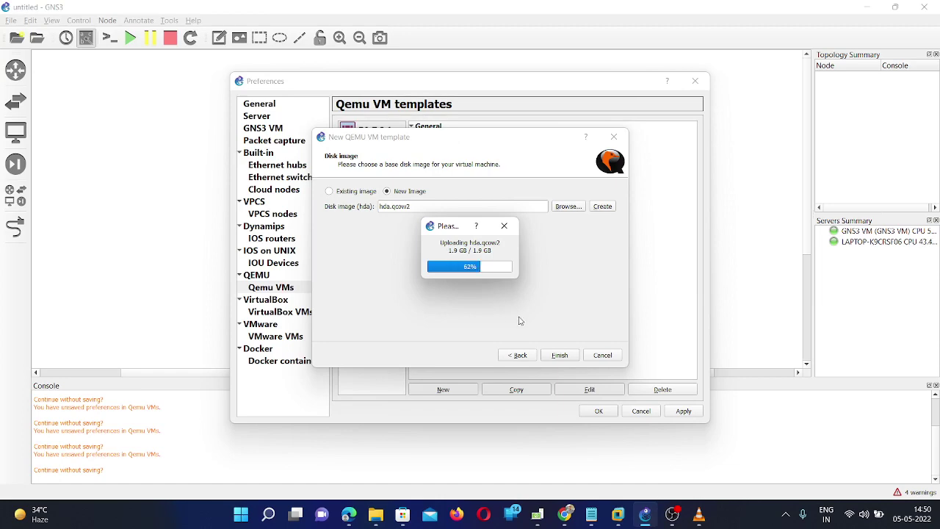
# Bring OBS up and minimize it again to return to the GNS3 wizard with hda.qcow2 uploaded
pyautogui.click(671, 518)
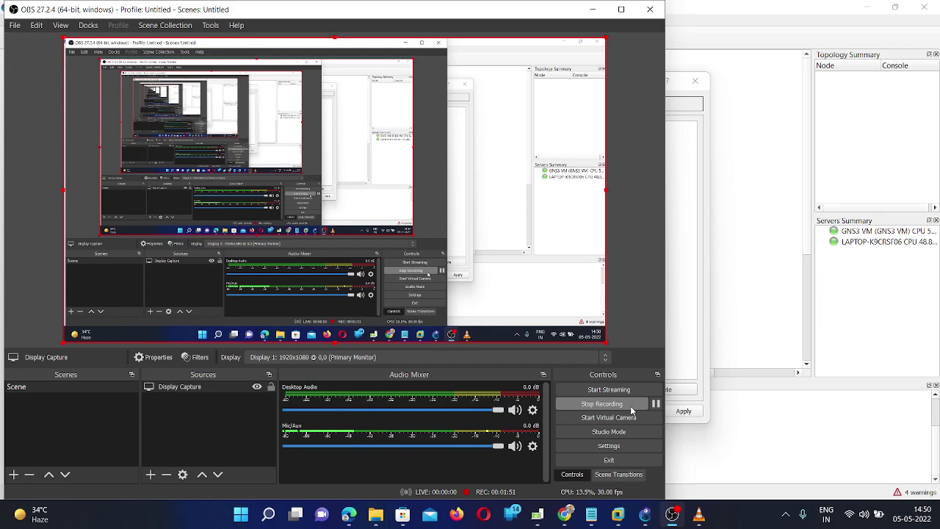
pyautogui.click(592, 10)
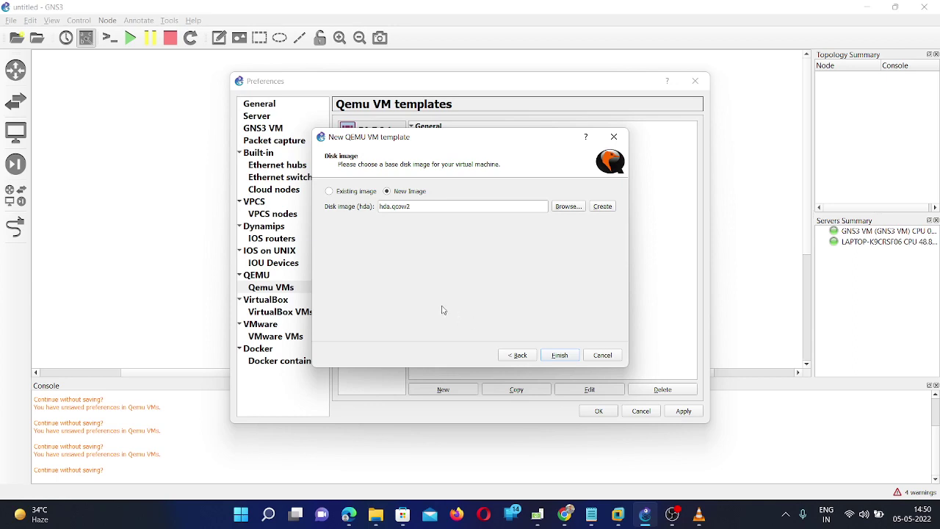
# Finish the PA-8.0.0 template, edit it from the Qemu VM list, and browse for a new symbol
pyautogui.click(560, 355)
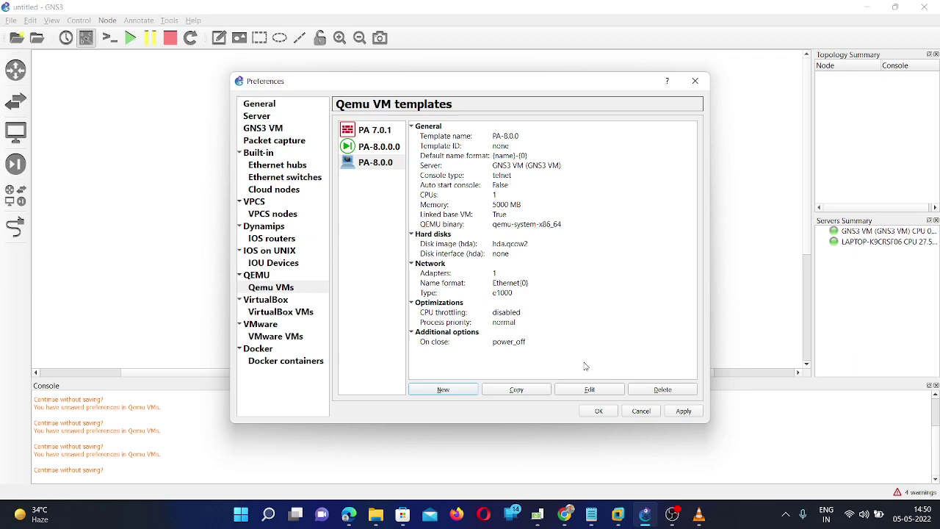
pyautogui.click(589, 390)
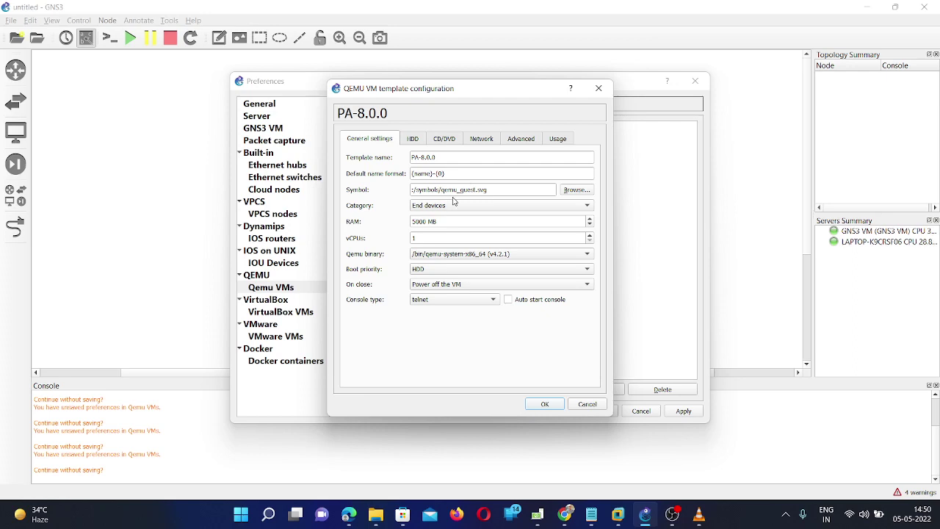
pyautogui.click(576, 191)
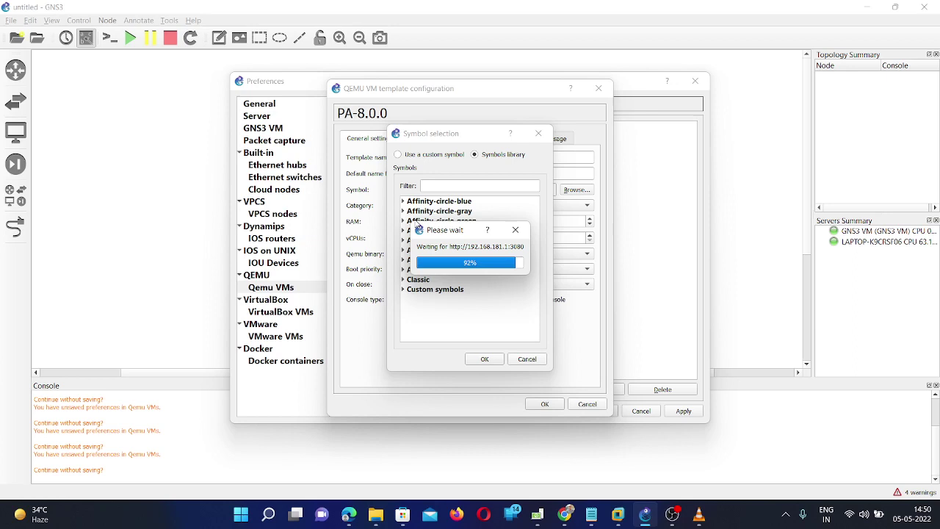
# Pick firewall3 from the Affinity-circle-gray symbol set as the PA-8.0.0 template symbol
pyautogui.click(402, 211)
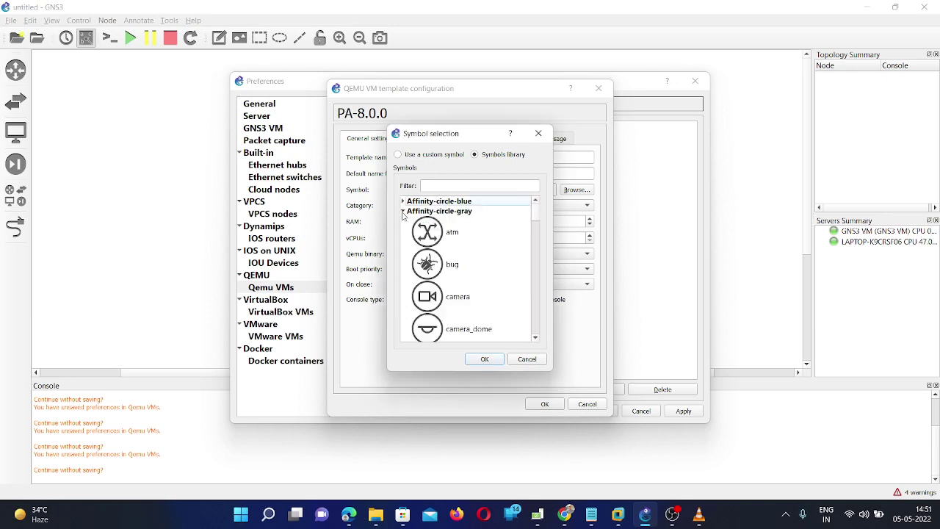
pyautogui.scroll(-5, 441, 287)
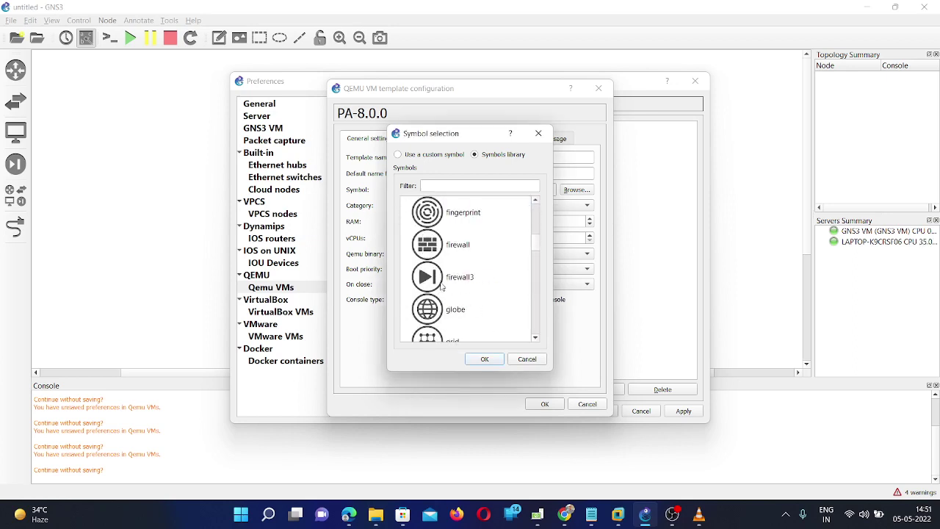
pyautogui.scroll(-8, 441, 287)
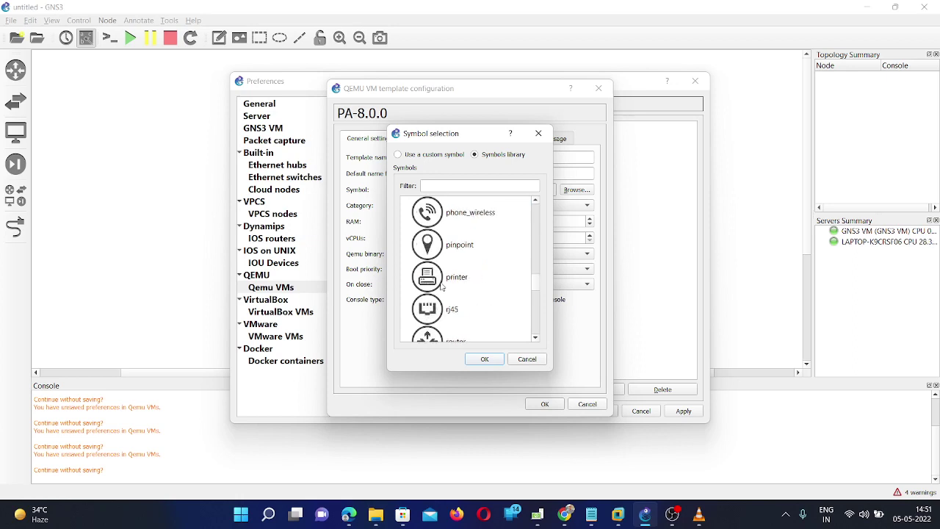
pyautogui.scroll(-3, 441, 286)
pyautogui.scroll(8, 441, 286)
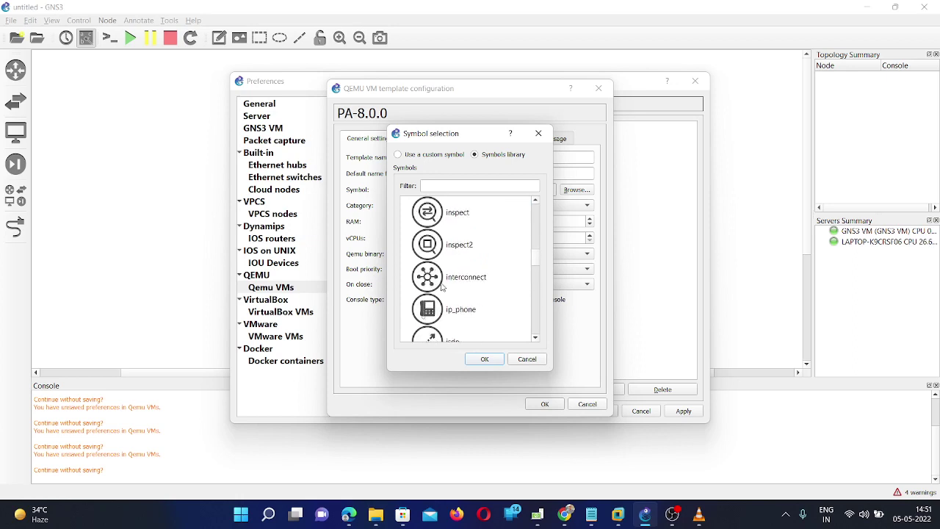
pyautogui.scroll(4, 442, 286)
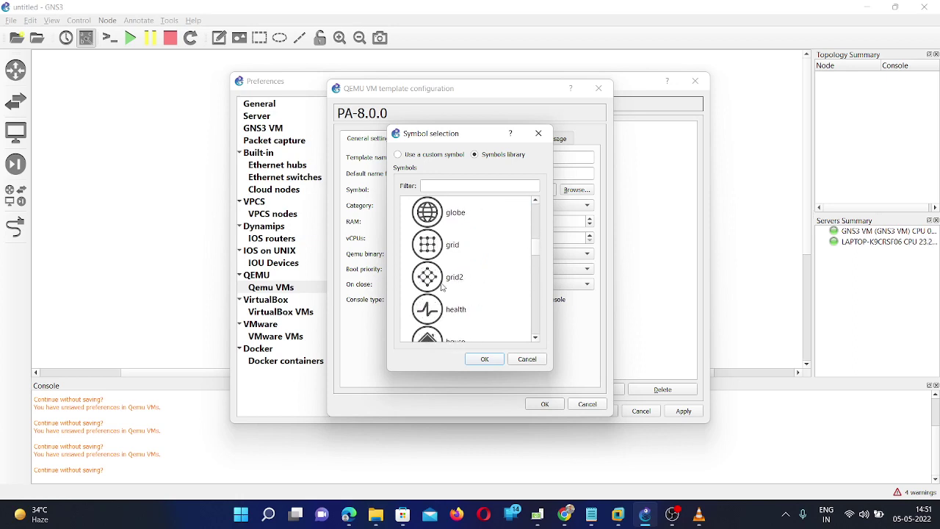
pyautogui.scroll(-4, 441, 287)
pyautogui.scroll(4, 442, 286)
pyautogui.scroll(6, 441, 286)
pyautogui.scroll(-1, 441, 286)
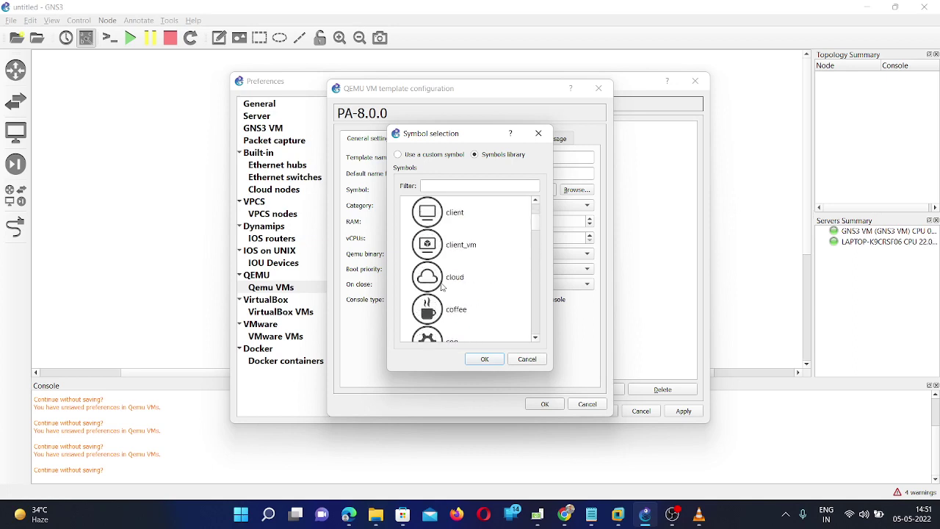
pyautogui.scroll(-5, 441, 286)
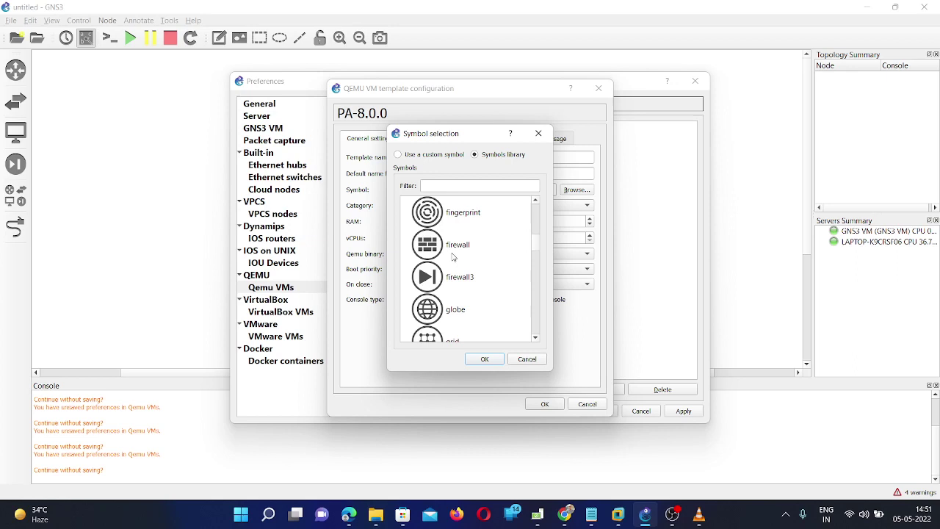
pyautogui.click(452, 276)
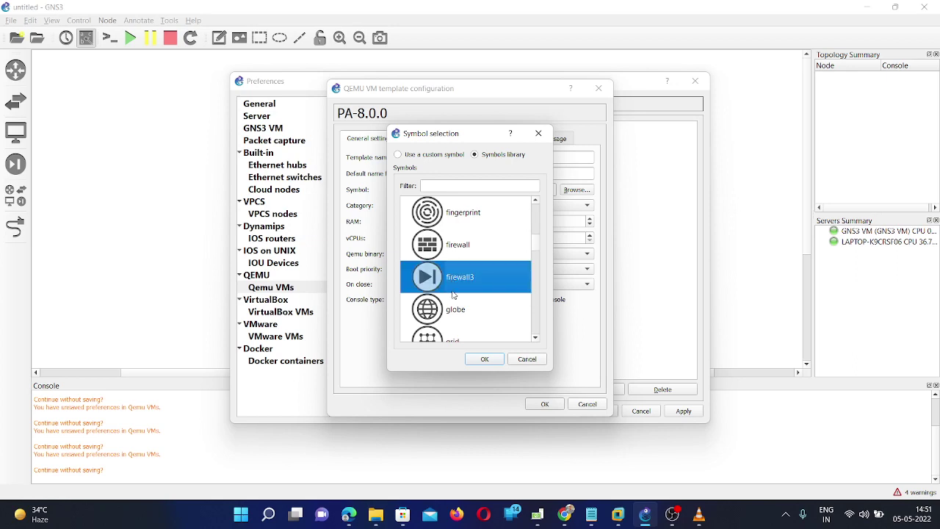
pyautogui.click(485, 359)
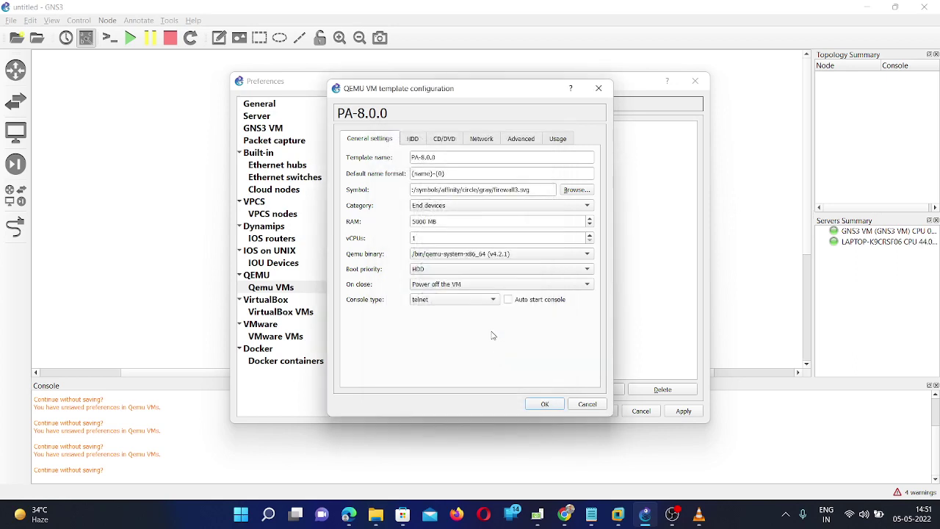
# Set the PA-8.0.0 category to Security devices and review the HDD and CD/DVD settings
pyautogui.click(493, 209)
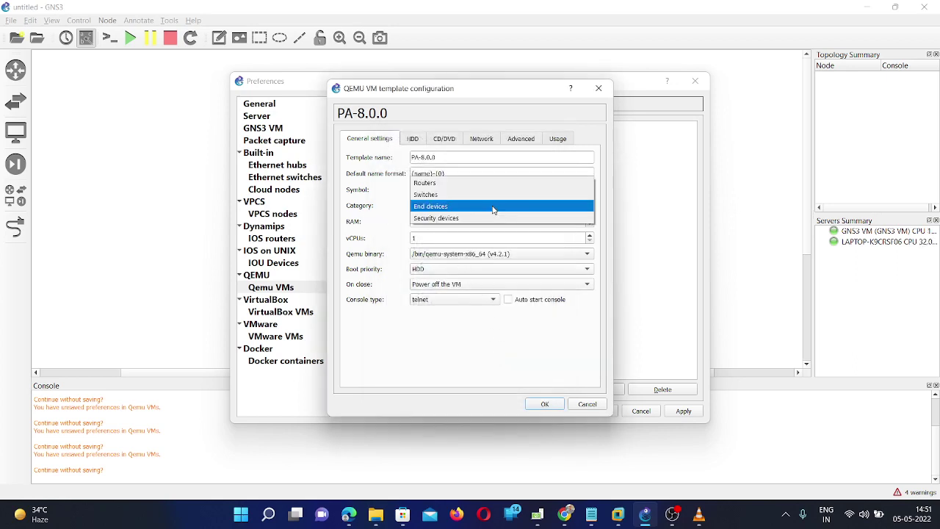
pyautogui.click(452, 218)
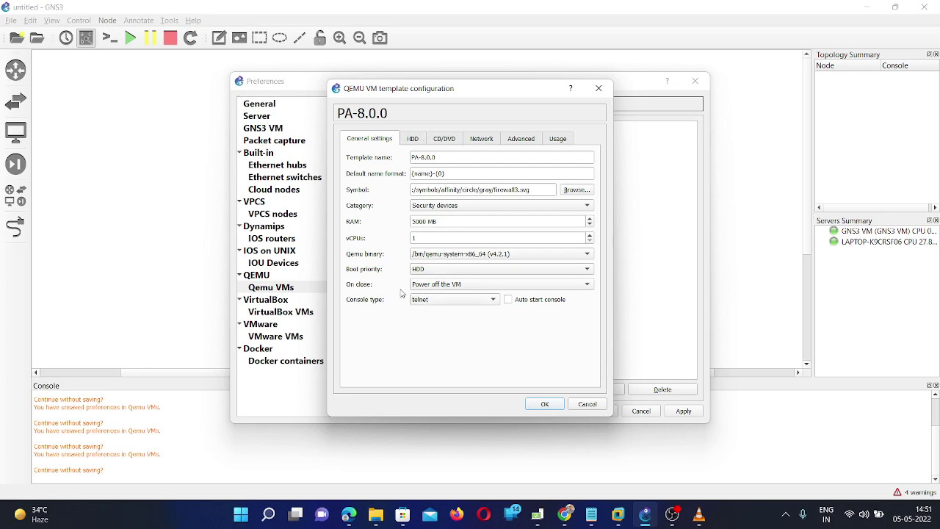
pyautogui.click(414, 141)
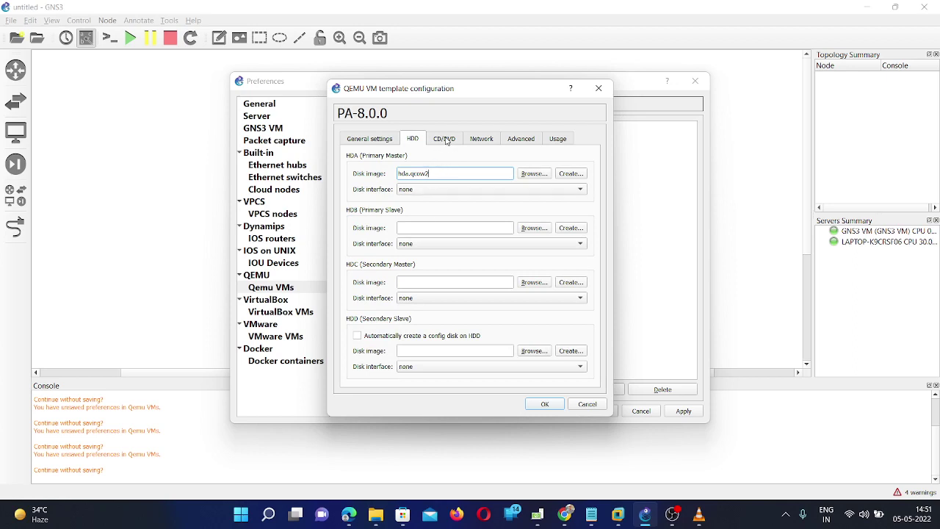
pyautogui.click(450, 142)
# Configure 8 network adapters named Ethernet1/{port1} using the virtio-net-pci type
pyautogui.click(481, 144)
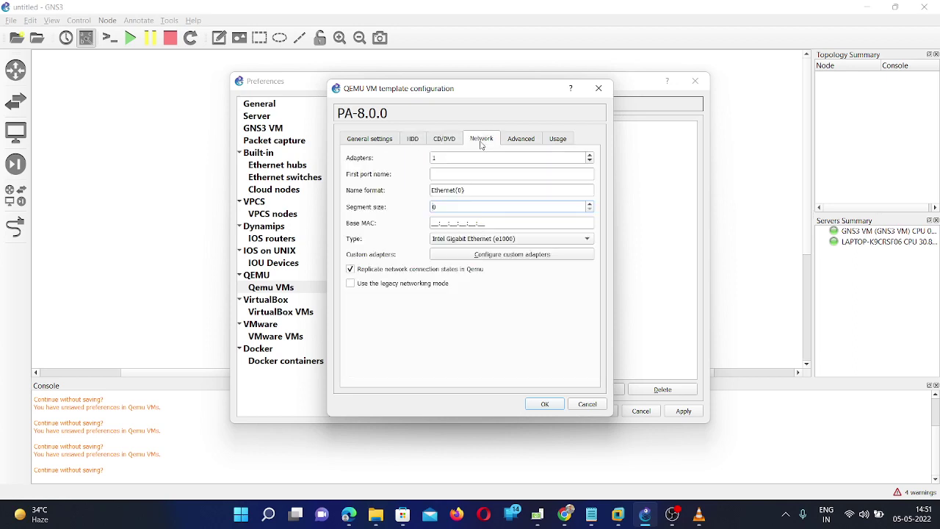
pyautogui.click(457, 160)
pyautogui.doubleClick(461, 157)
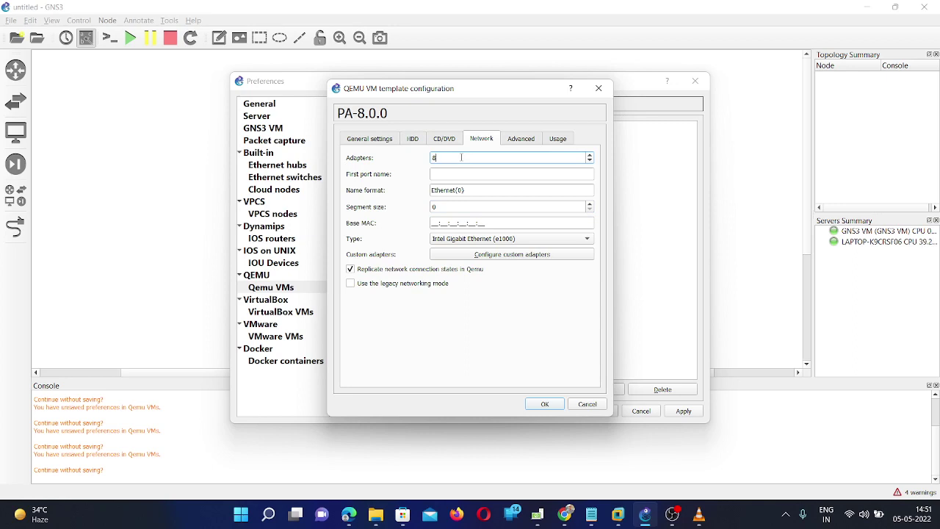
pyautogui.click(461, 192)
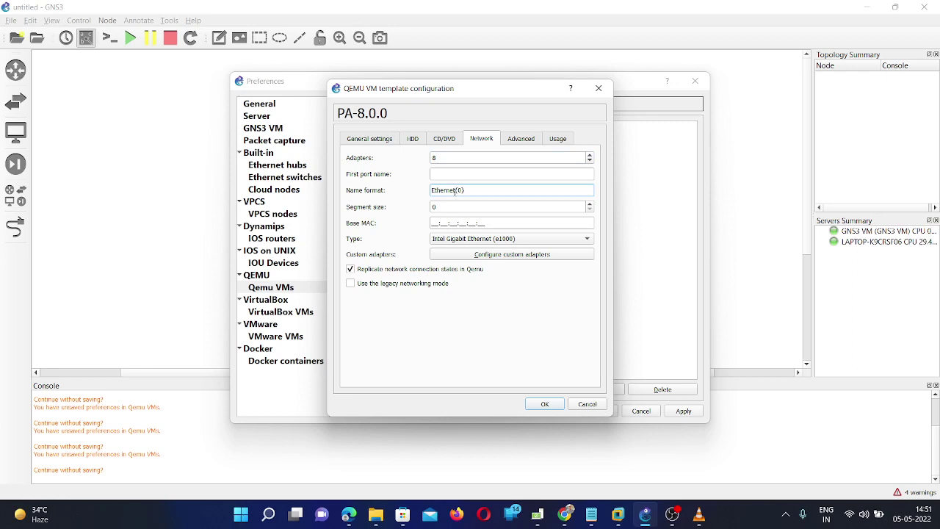
pyautogui.write('1/')
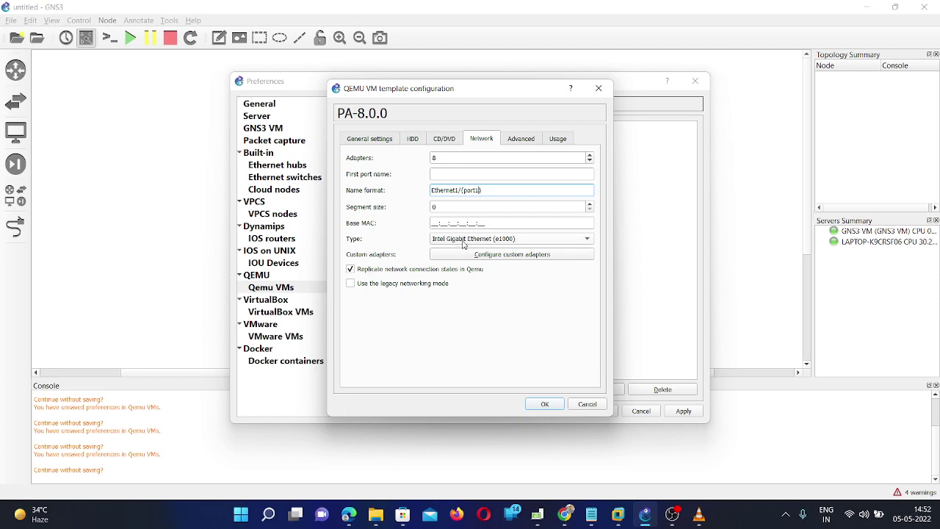
pyautogui.click(464, 240)
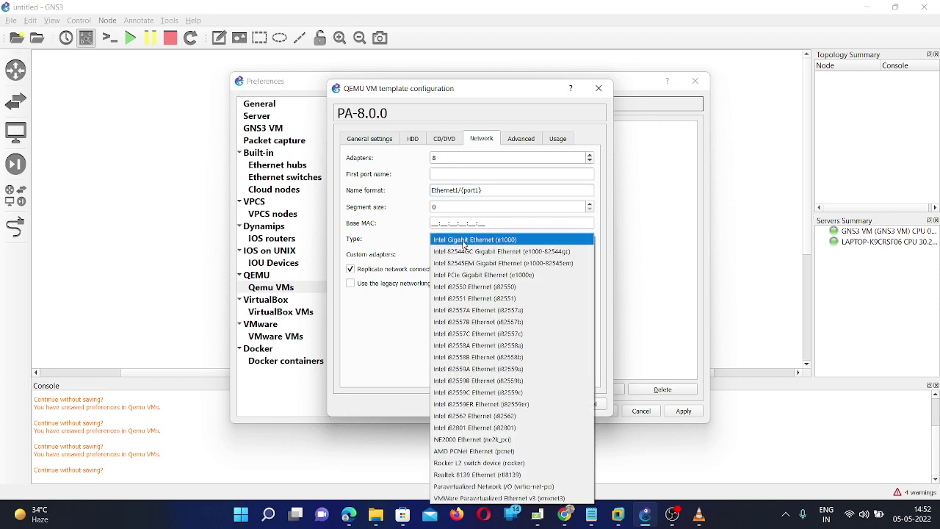
pyautogui.click(474, 487)
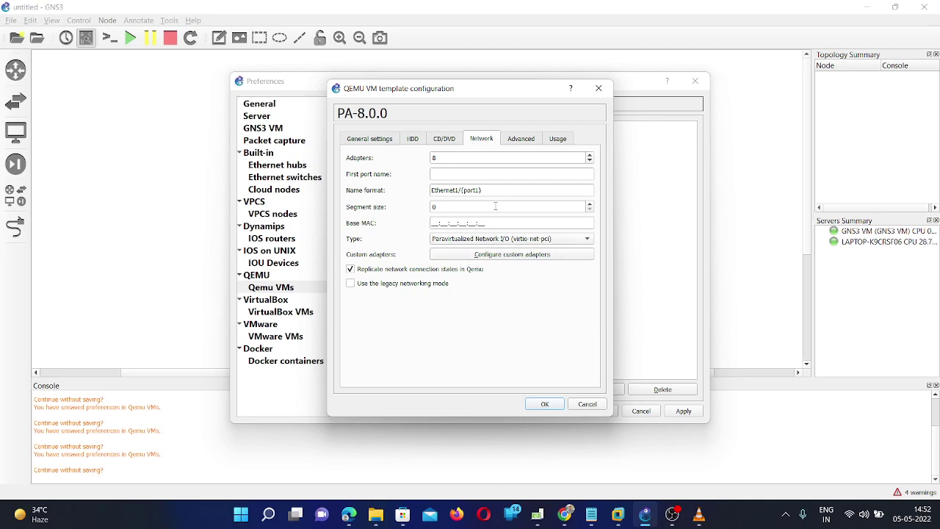
pyautogui.click(523, 142)
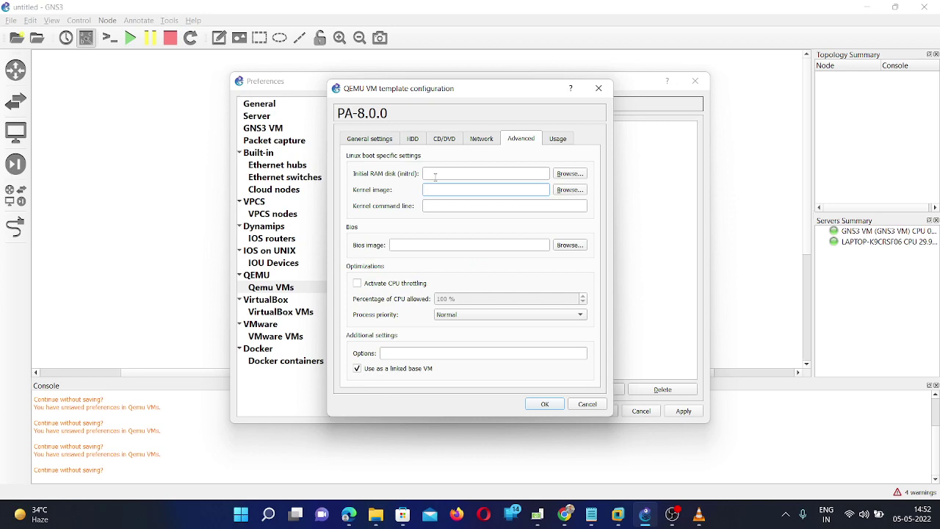
# Add the QEMU options '-smp 2 -nographic' to the PA-8.0.0 template's Advanced settings and confirm with OK
pyautogui.click(488, 141)
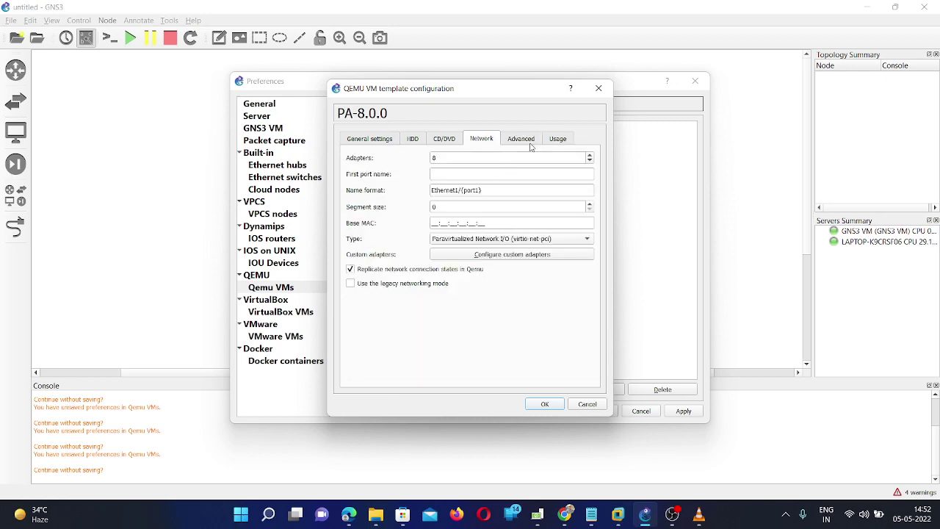
pyautogui.click(530, 144)
pyautogui.click(404, 355)
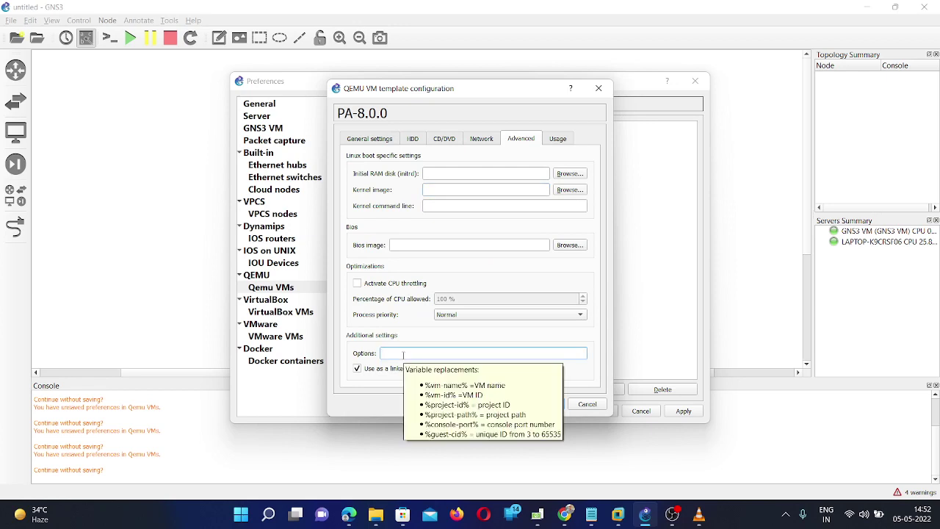
pyautogui.write('smp 2')
pyautogui.write('-nographic')
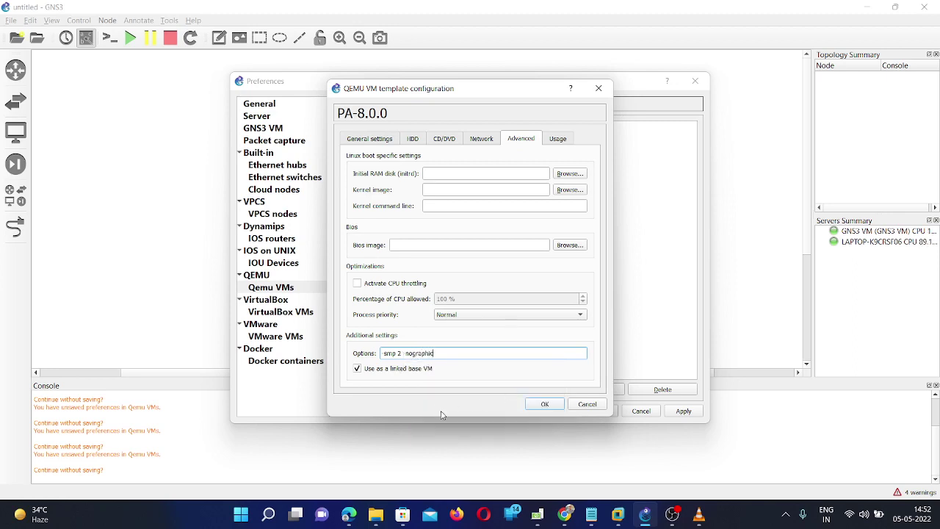
pyautogui.click(535, 406)
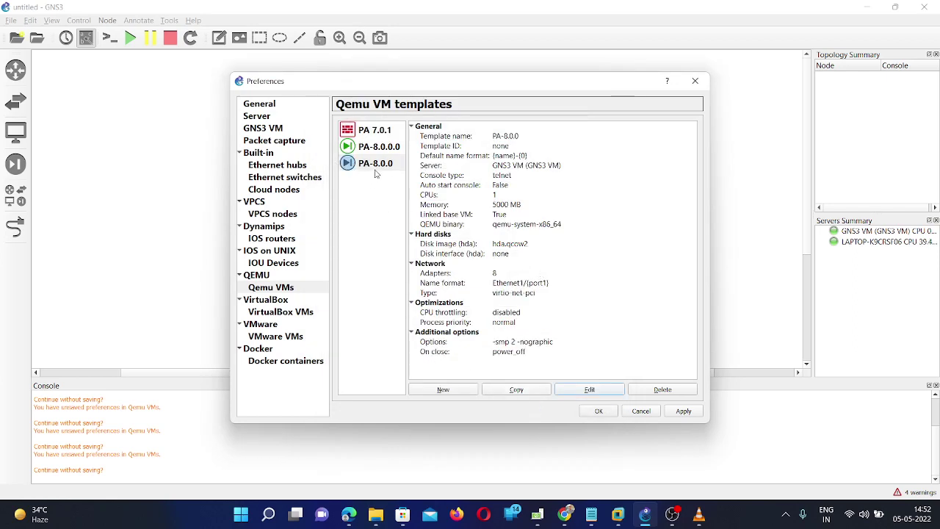
# Apply and close the preferences, then drag a PA 8.0.0 node from Security devices onto the canvas
pyautogui.click(683, 413)
pyautogui.click(596, 412)
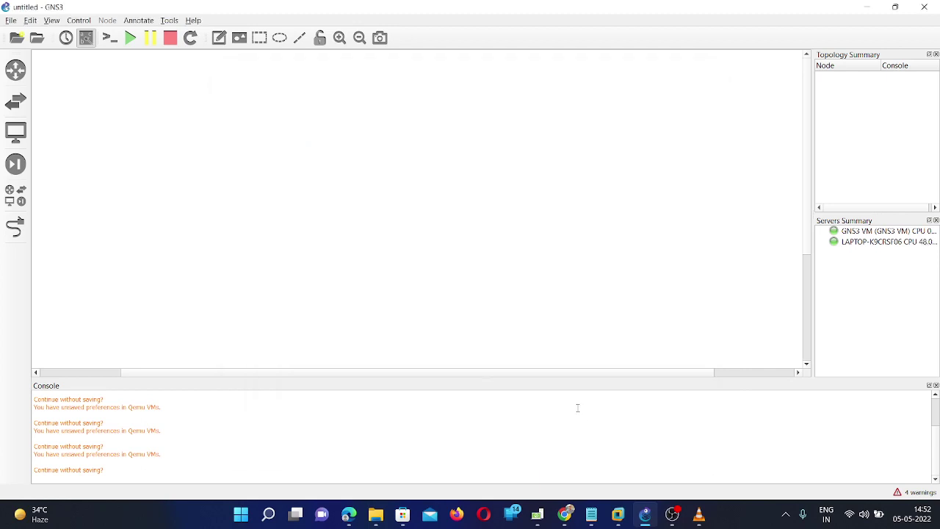
pyautogui.click(16, 163)
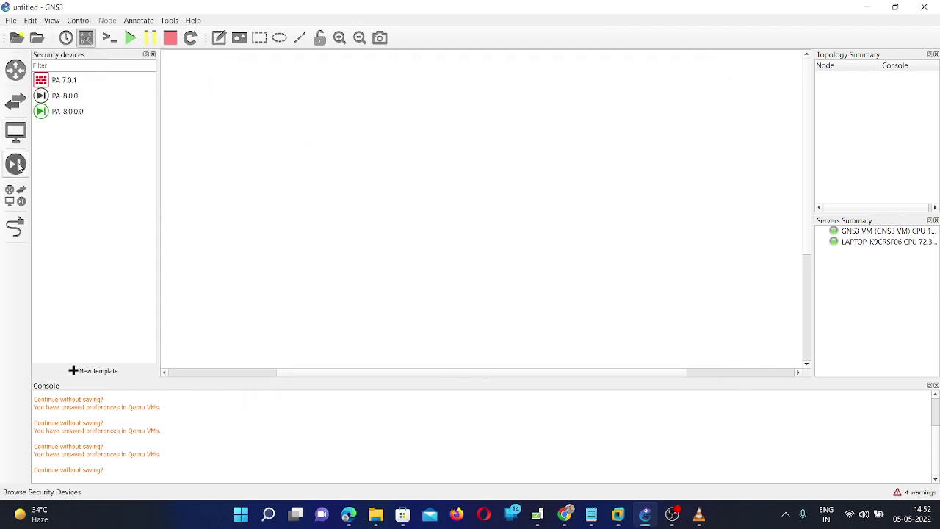
pyautogui.moveTo(69, 102); pyautogui.dragTo(281, 140)
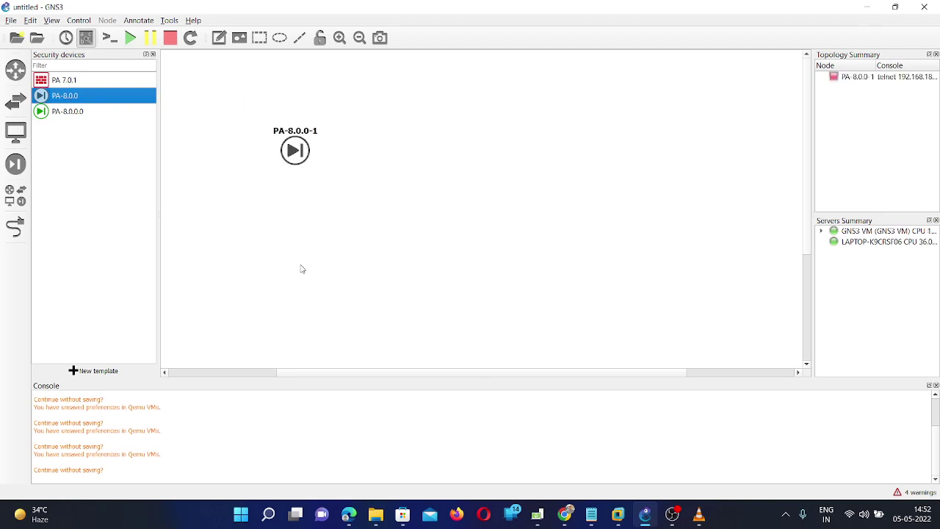
# Start the PA-8.0.0-1 node and open its console in PuTTY
pyautogui.rightClick(297, 153)
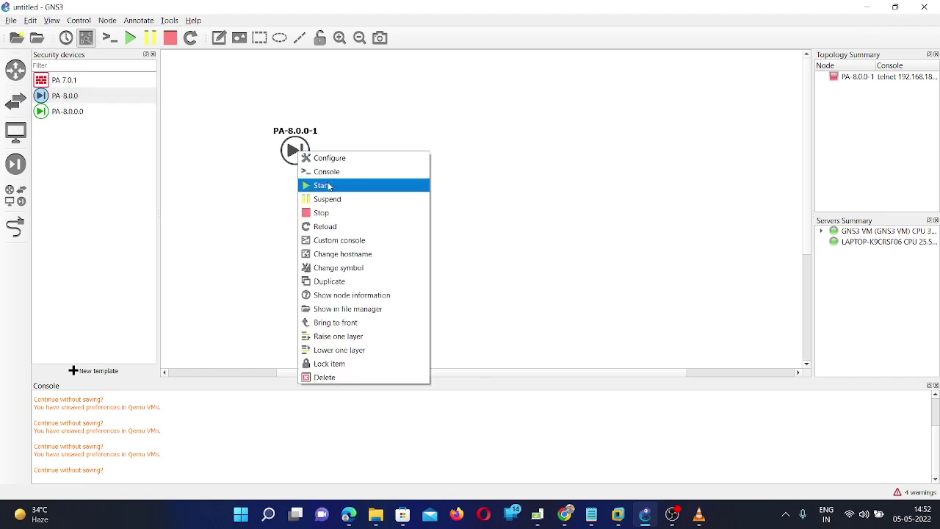
pyautogui.click(328, 186)
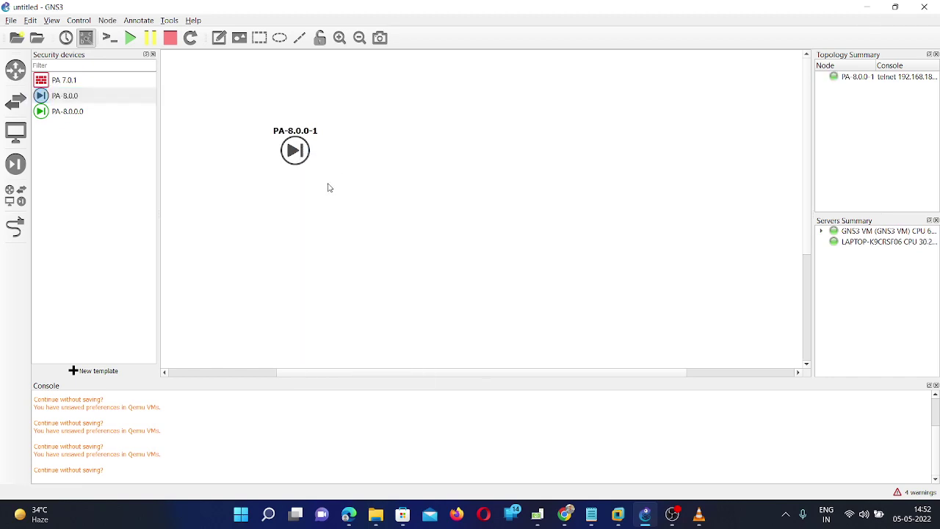
pyautogui.rightClick(293, 151)
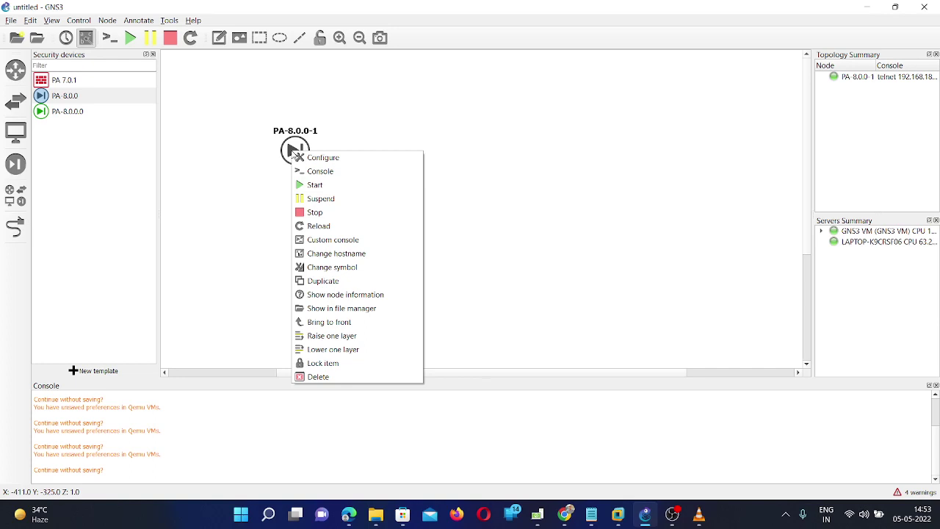
pyautogui.click(322, 176)
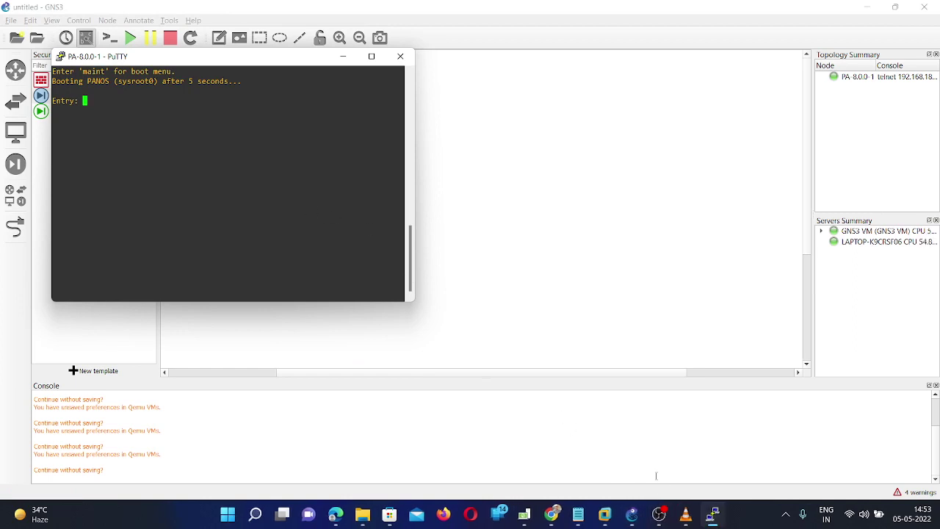
# Pause the OBS screen recording while PAN-OS boots to the vm login prompt
pyautogui.moveTo(659, 523)
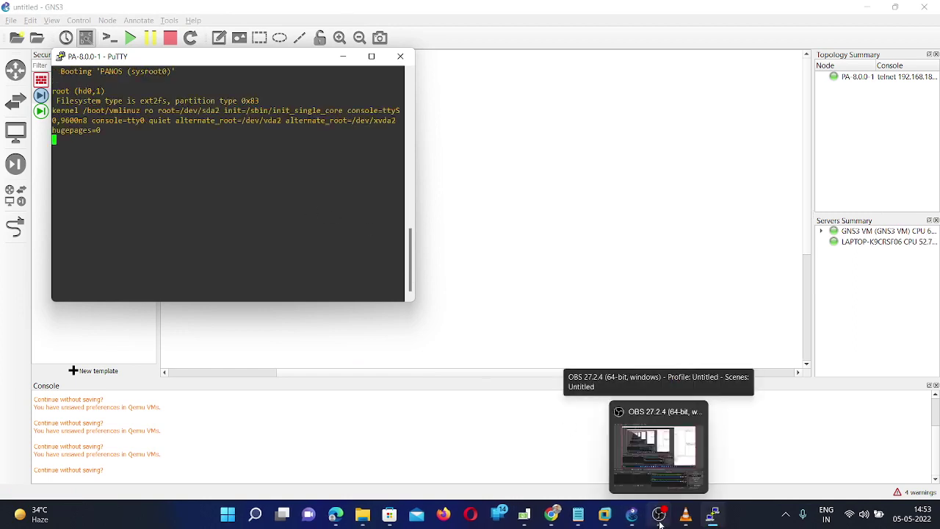
pyautogui.click(659, 523)
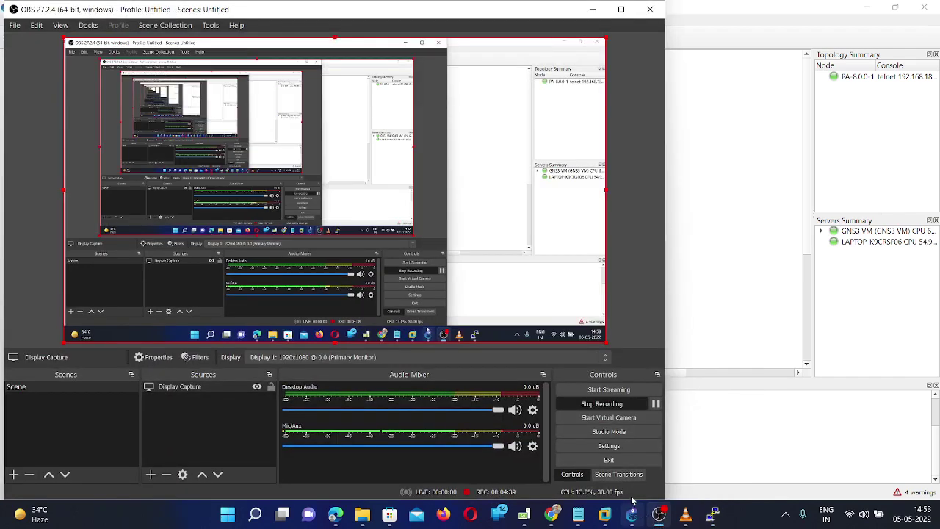
pyautogui.click(656, 404)
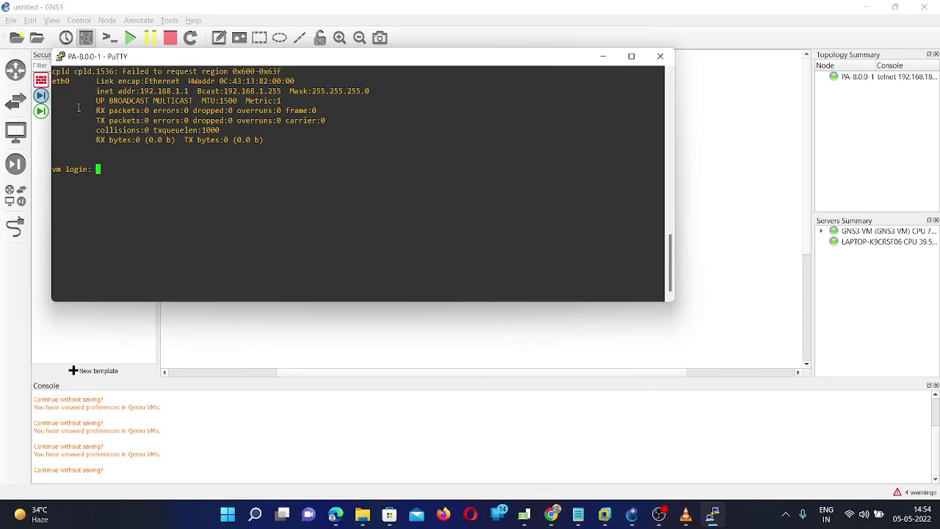
# Check eth0's inet address 192.168.1.1 in the output, then press Enter for the PA-HDF login prompt
pyautogui.moveTo(220, 91); pyautogui.dragTo(245, 91)
pyautogui.moveTo(188, 91); pyautogui.dragTo(128, 91)
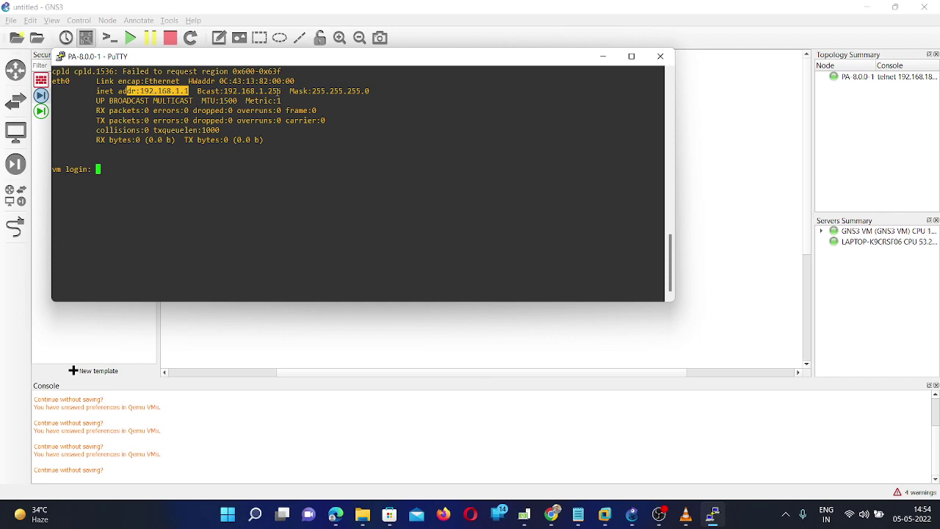
pyautogui.click(146, 175)
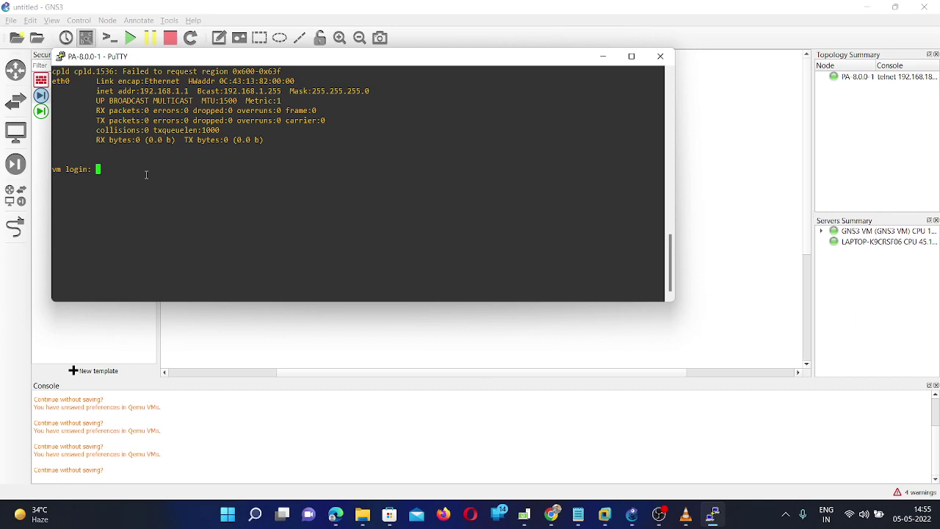
pyautogui.press('Return')
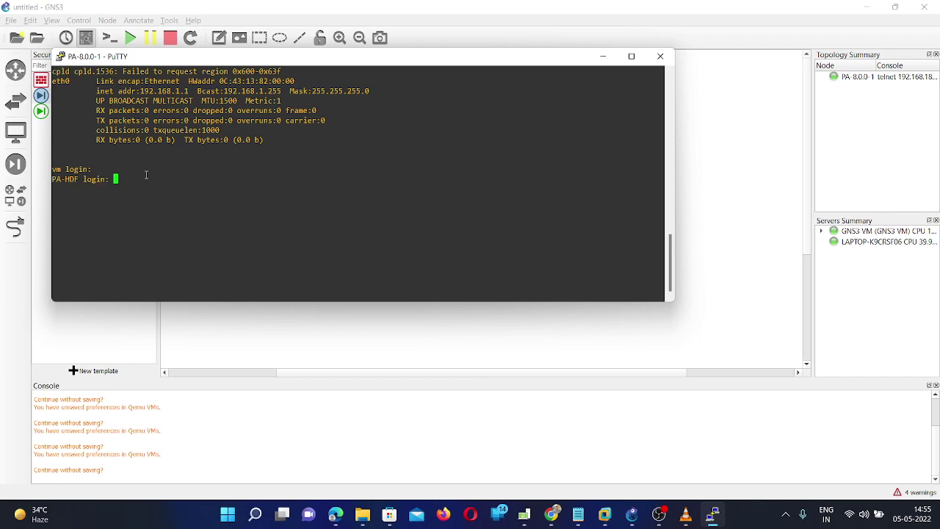